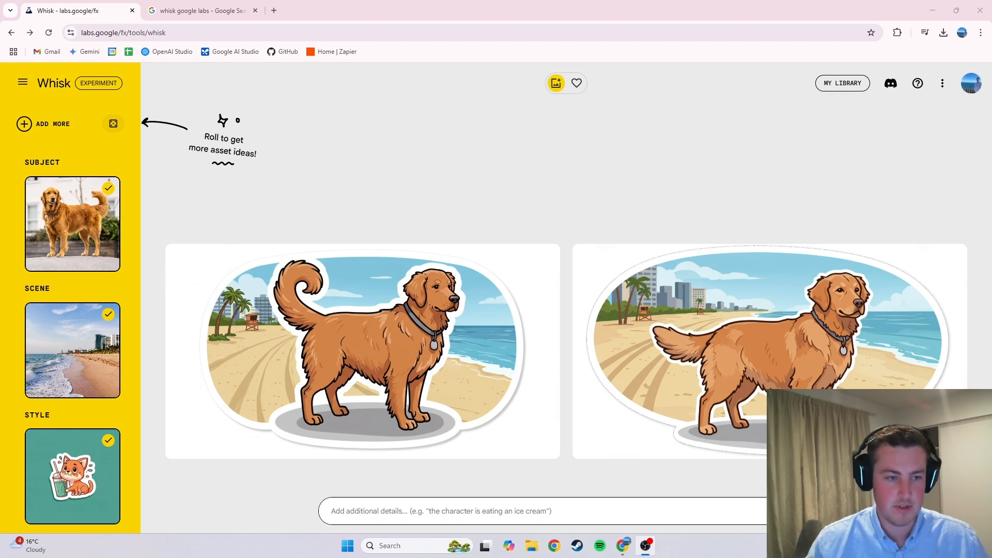
Step: Open the Whisk page from the Google search results in the second tab
left_click(220, 10)
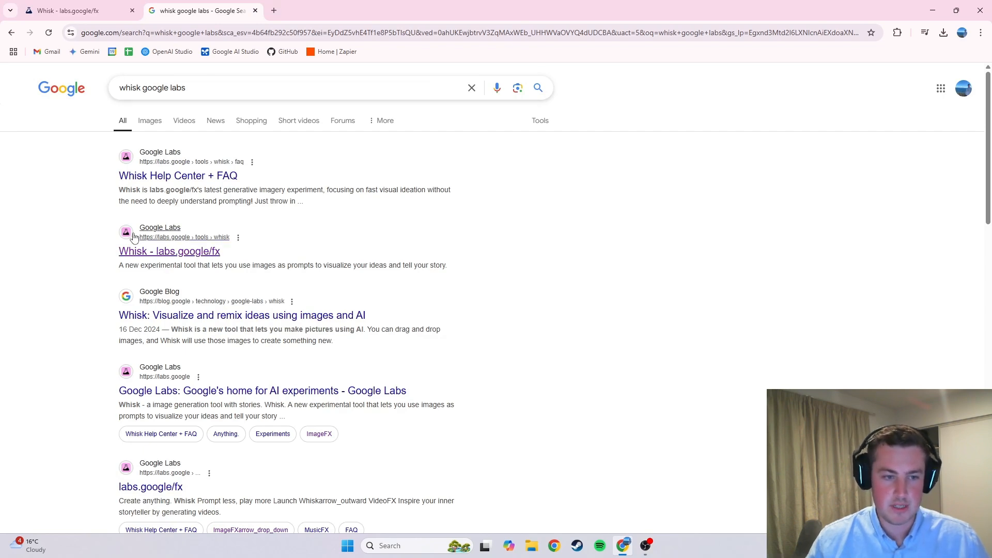
left_click(172, 251)
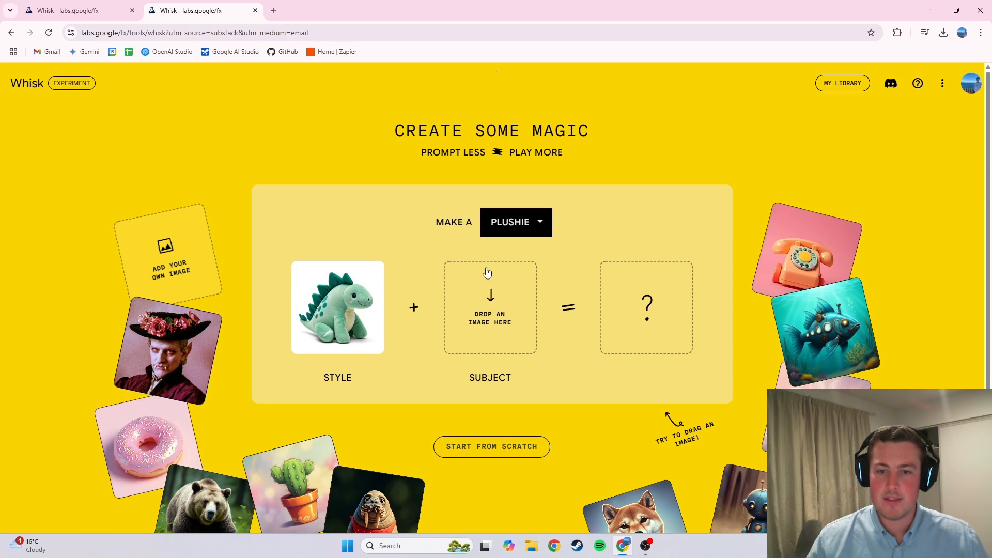
Step: Choose Sticker as the type to make and start a new project from scratch
left_click(522, 223)
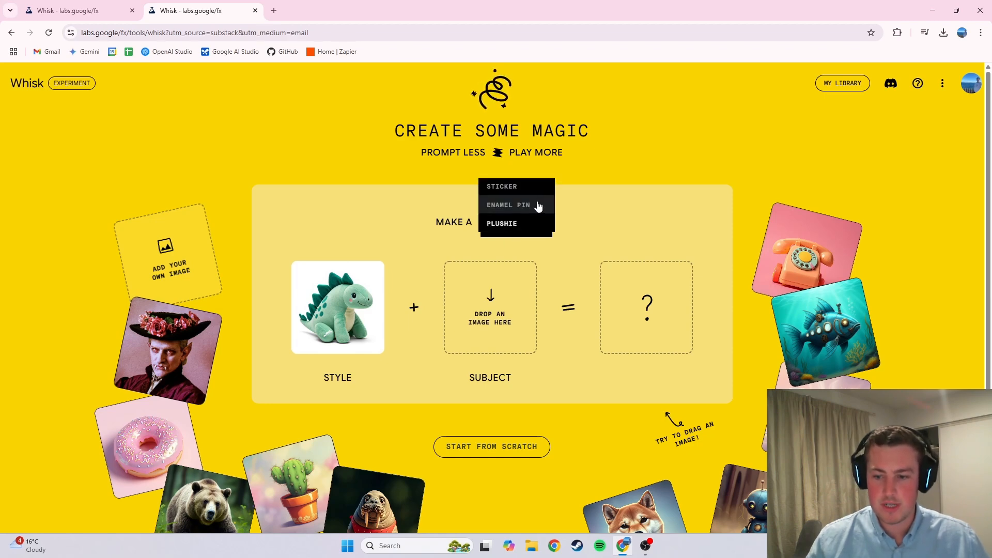
left_click(546, 204)
left_click(525, 222)
left_click(522, 205)
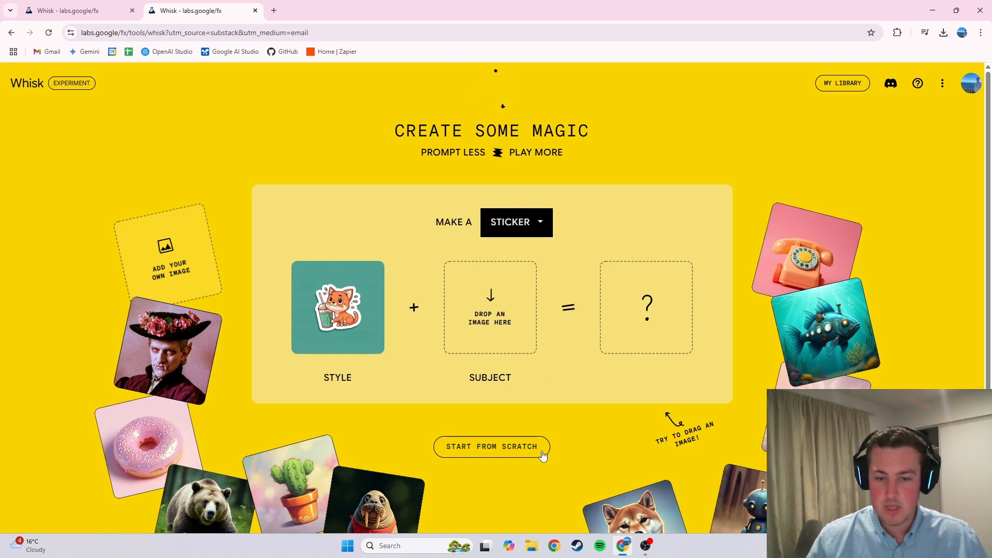
left_click(507, 447)
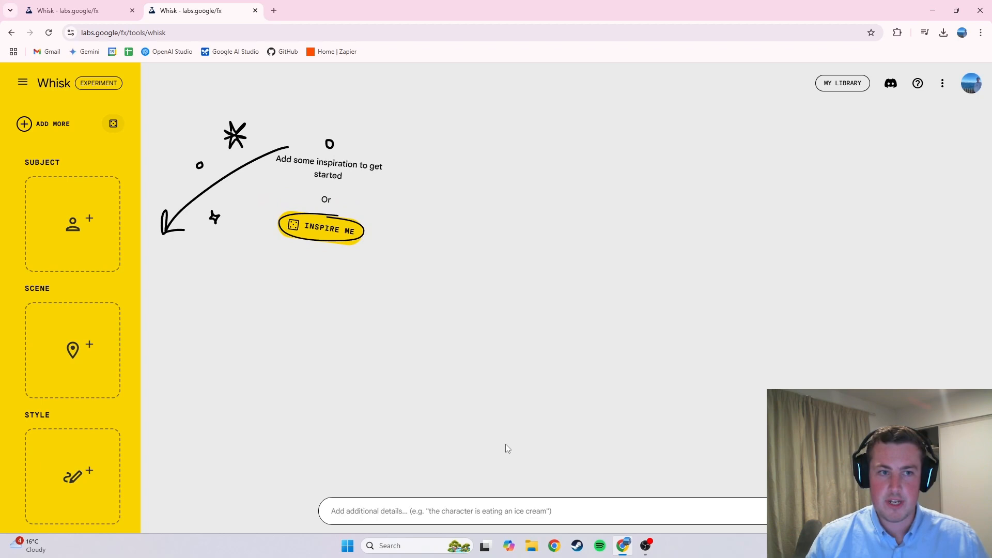
left_click(88, 10)
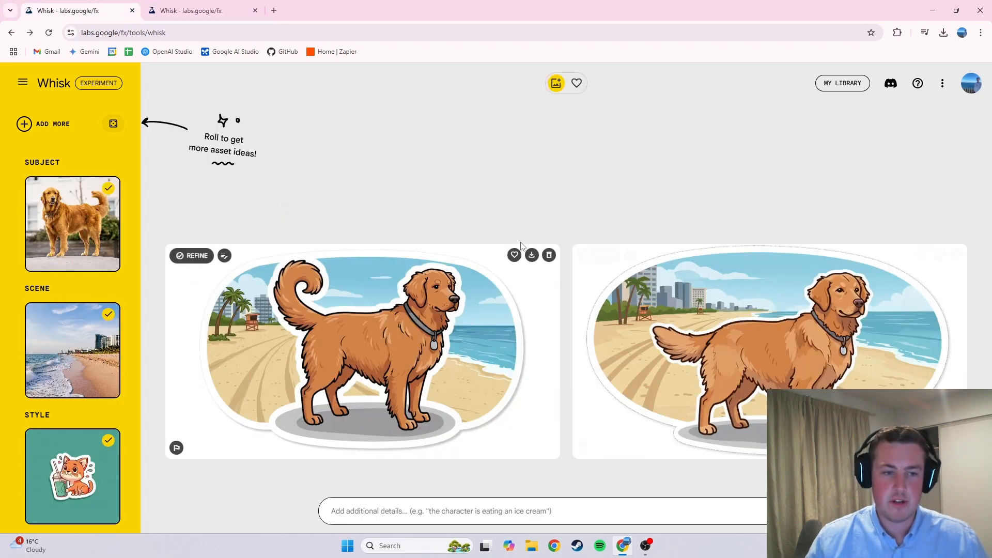
left_click(243, 6)
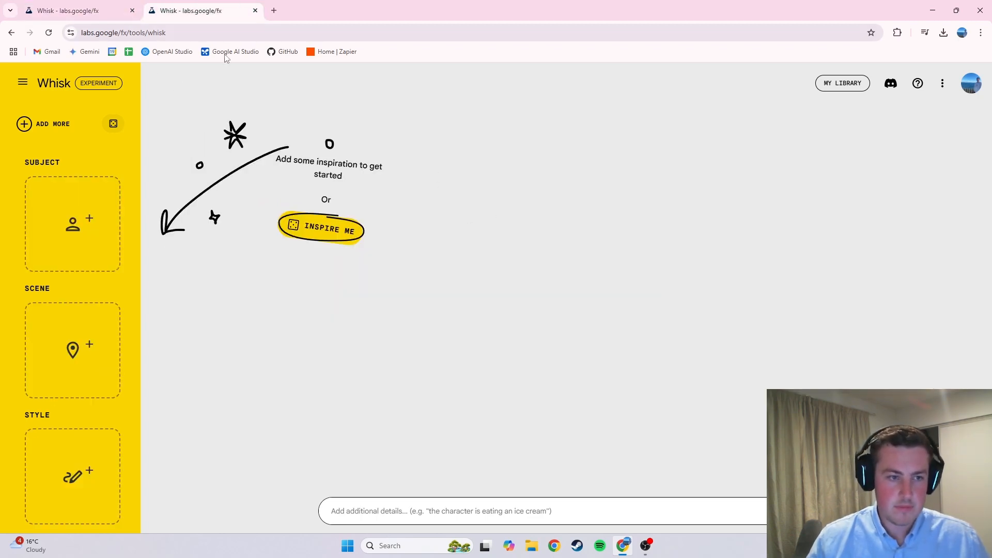
scroll(86, 269, "down", 1)
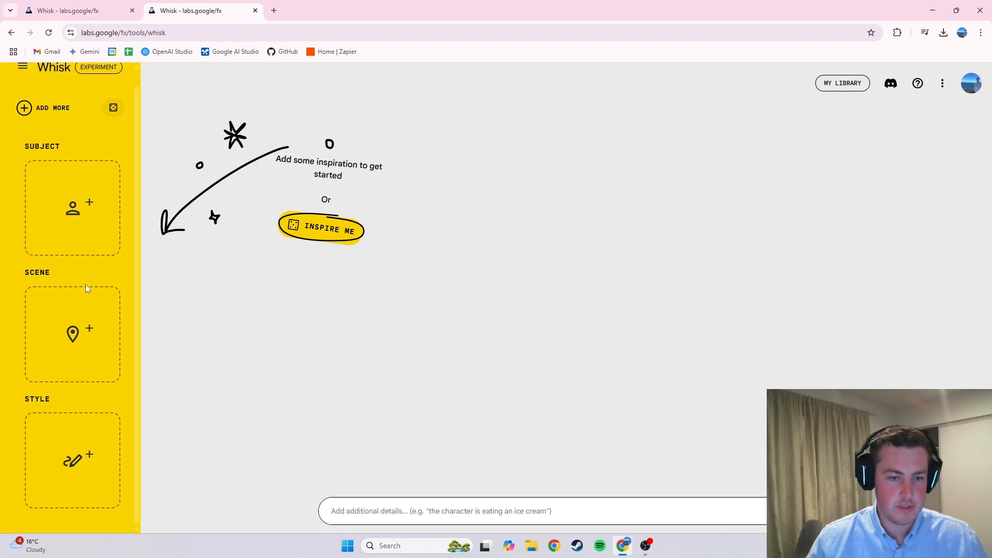
mouse_move(79, 200)
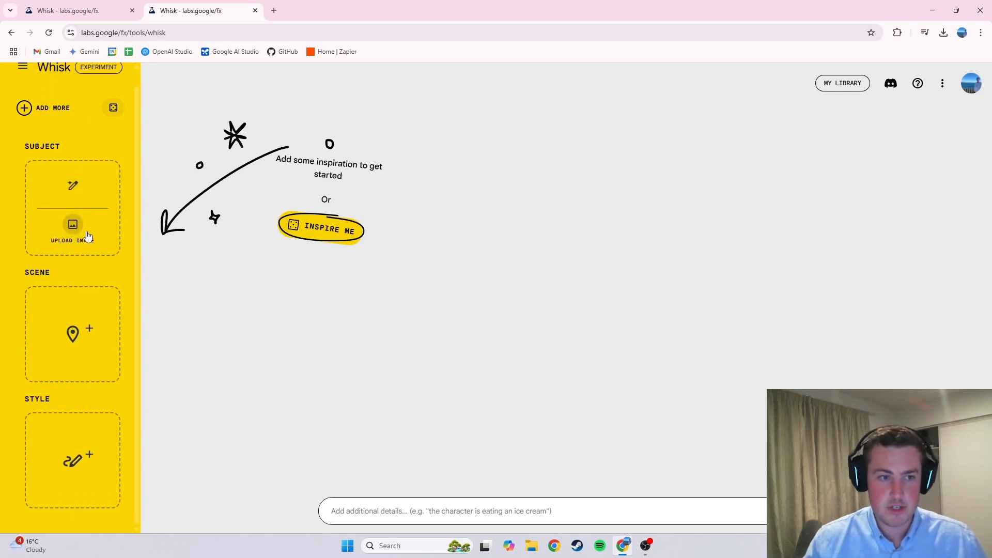
scroll(82, 236, "up", 1)
Step: Load the sticker preset template from the settings to fill the style slot
left_click(26, 85)
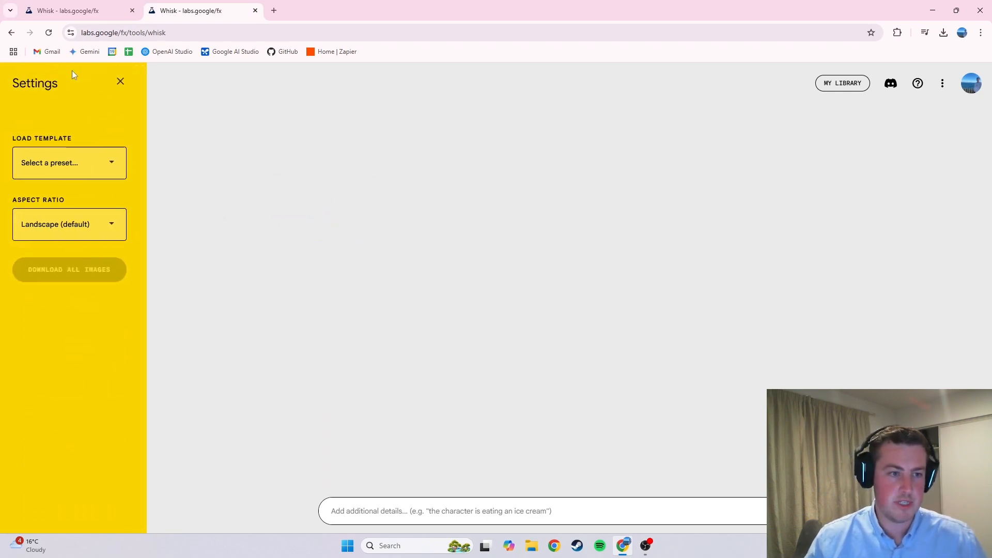
left_click(82, 164)
left_click(79, 164)
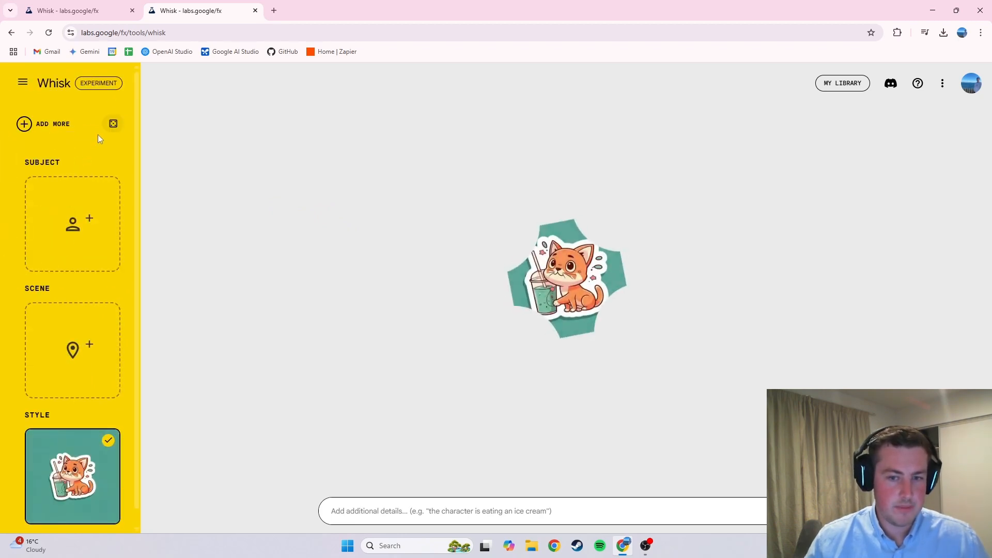
Step: Upload the golden retriever photo from Downloads as the subject image
mouse_move(96, 201)
scroll(96, 201, "down", 1)
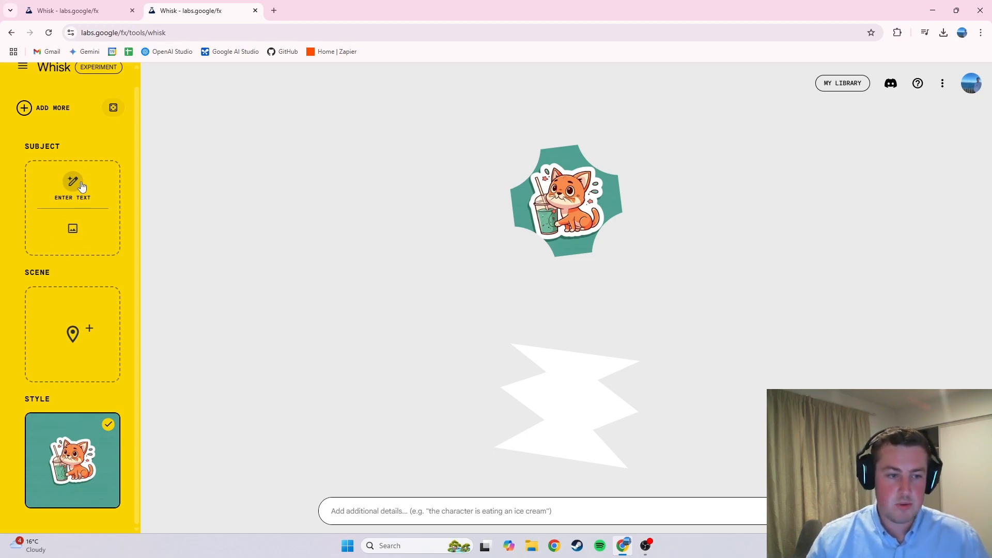
left_click(72, 230)
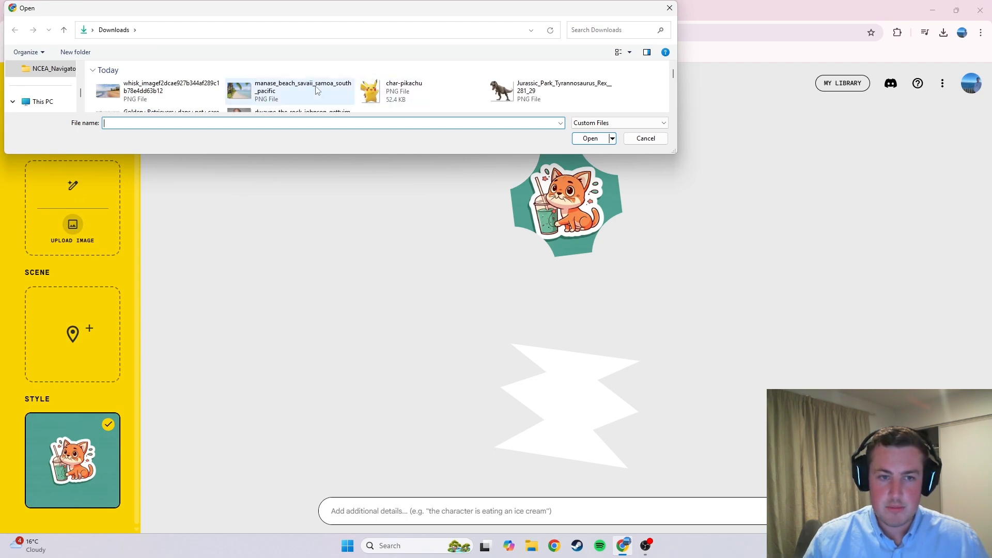
scroll(316, 91, "down", 1)
double_click(181, 88)
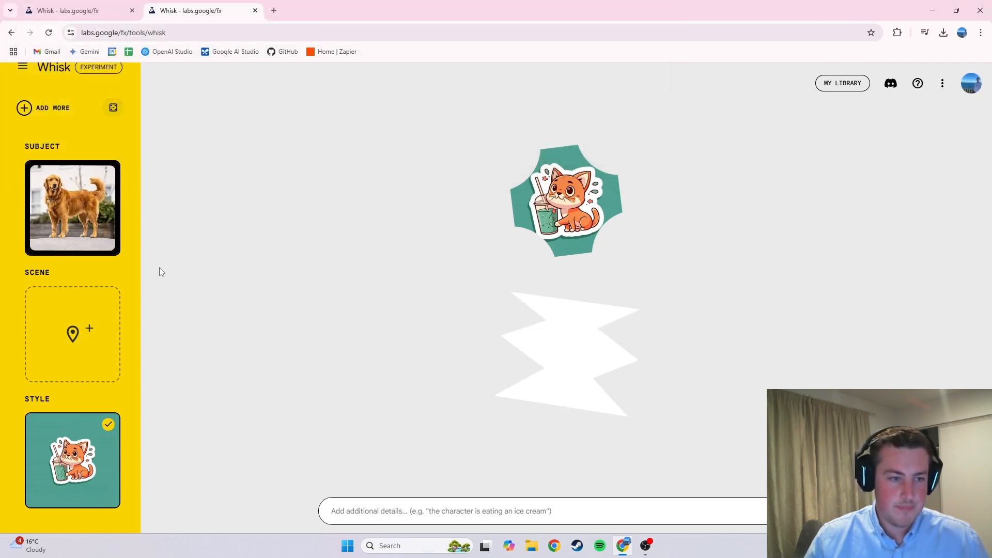
Step: Upload the manase_beach_savaii_samoa_south_pacific image as the scene
left_click(73, 351)
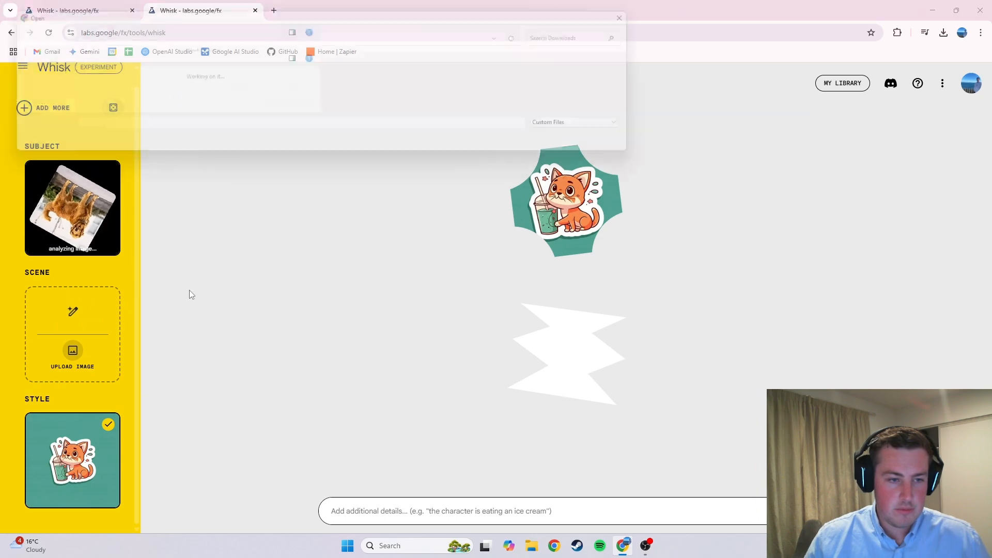
double_click(295, 93)
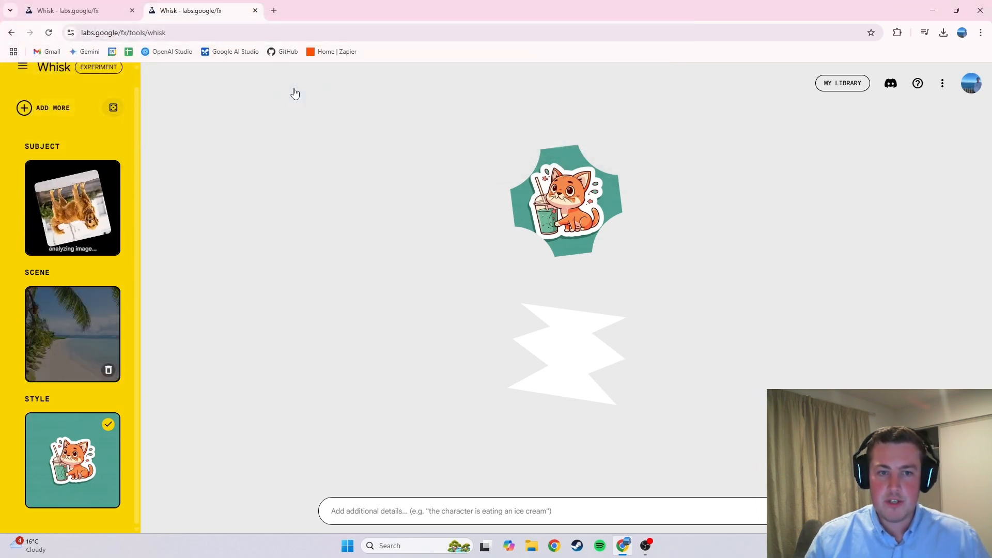
Step: Generate the combined images from the subject, scene and sticker style
mouse_move(86, 450)
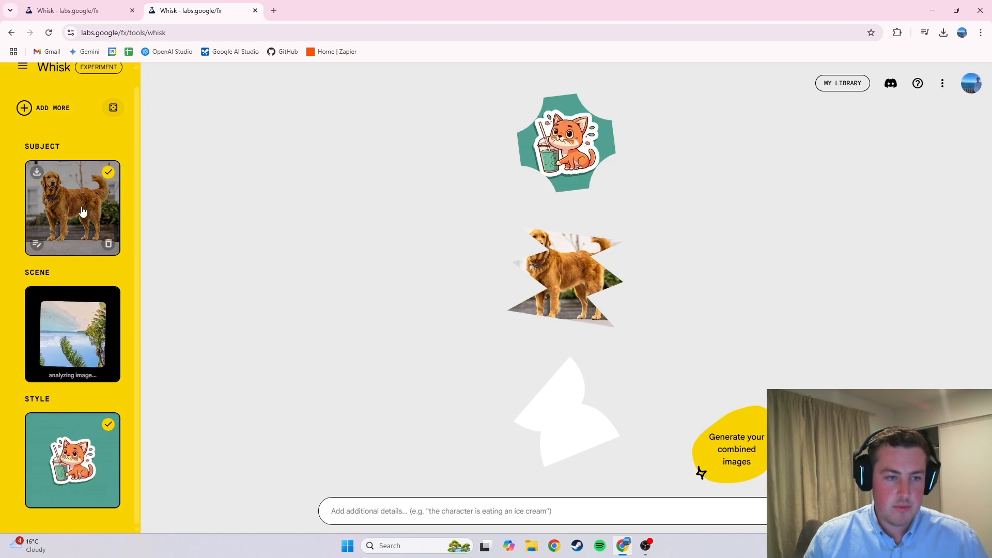
mouse_move(69, 333)
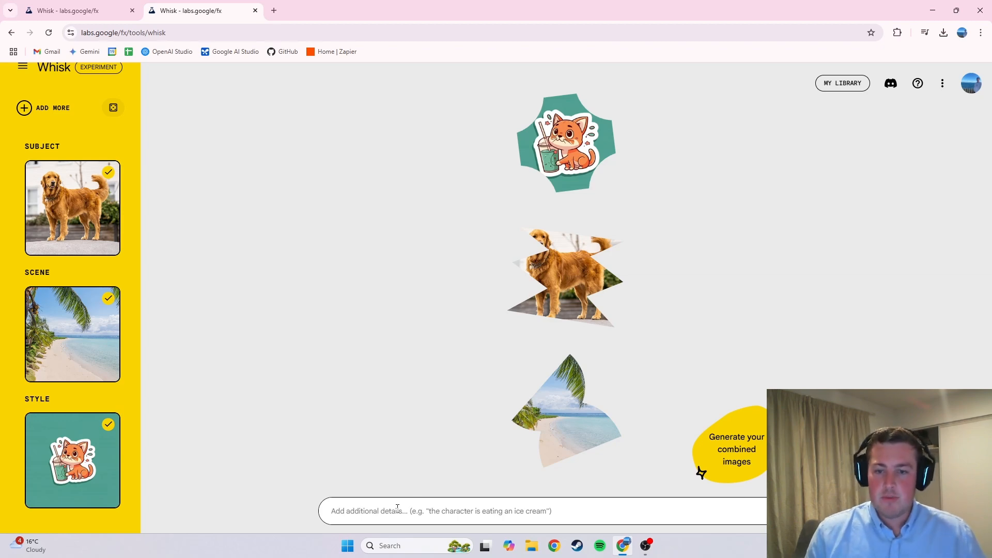
left_click(798, 511)
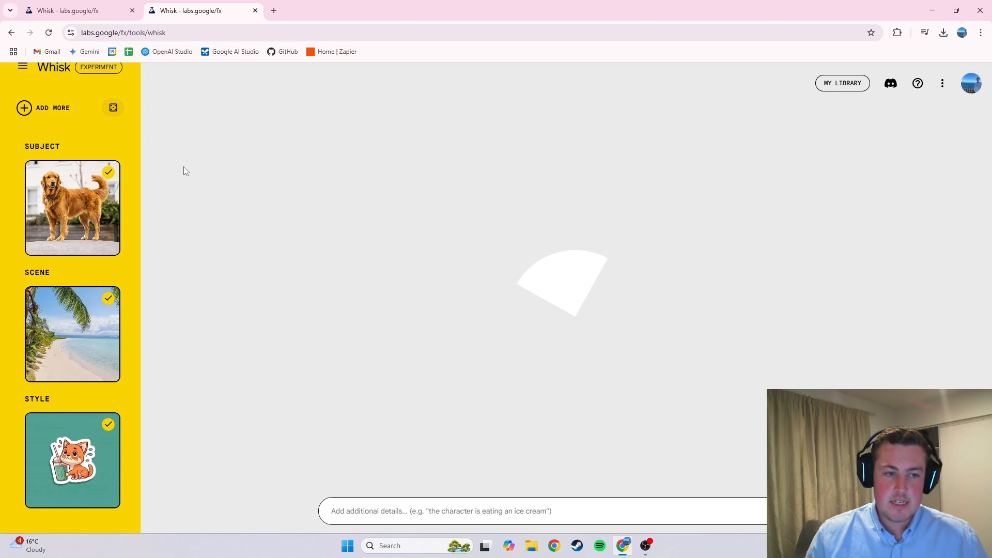
mouse_move(111, 198)
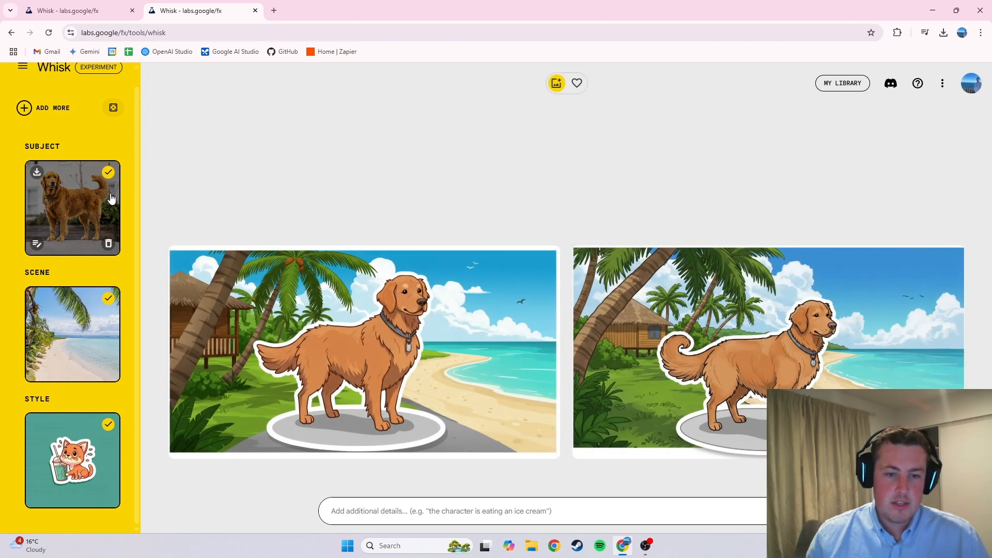
Step: Open the first generated image's details and read through its prompt description before closing it
scroll(121, 203, "up", 1)
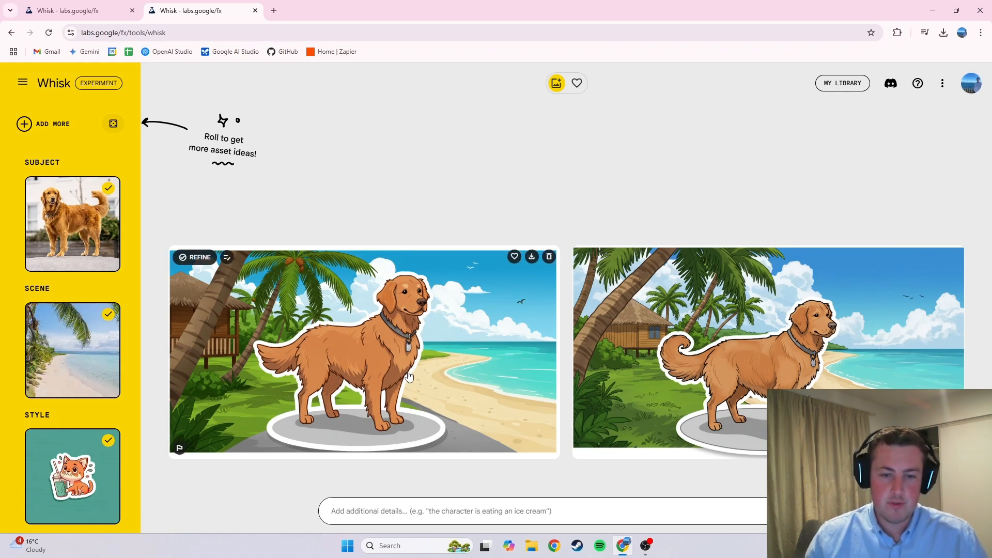
left_click(401, 349)
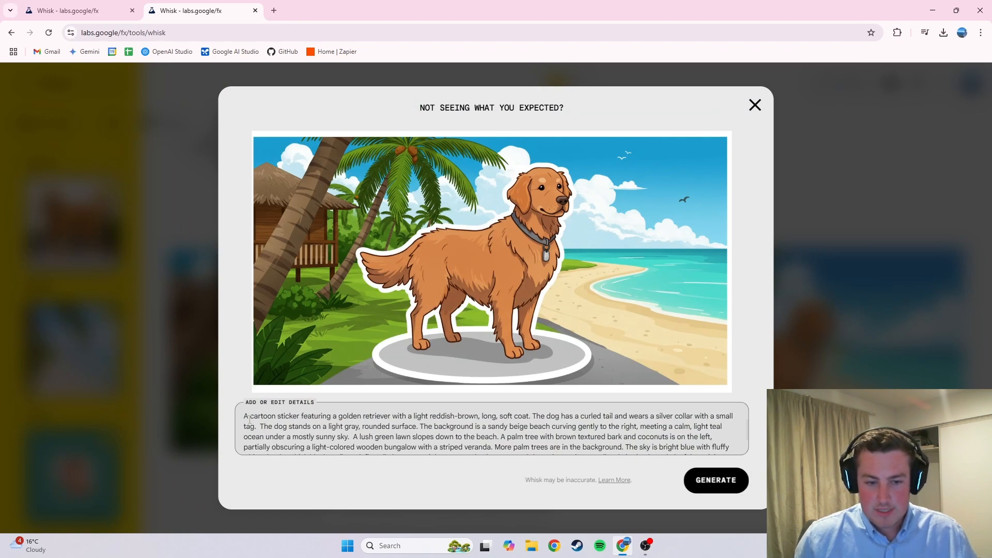
left_click_drag(244, 420, 299, 426)
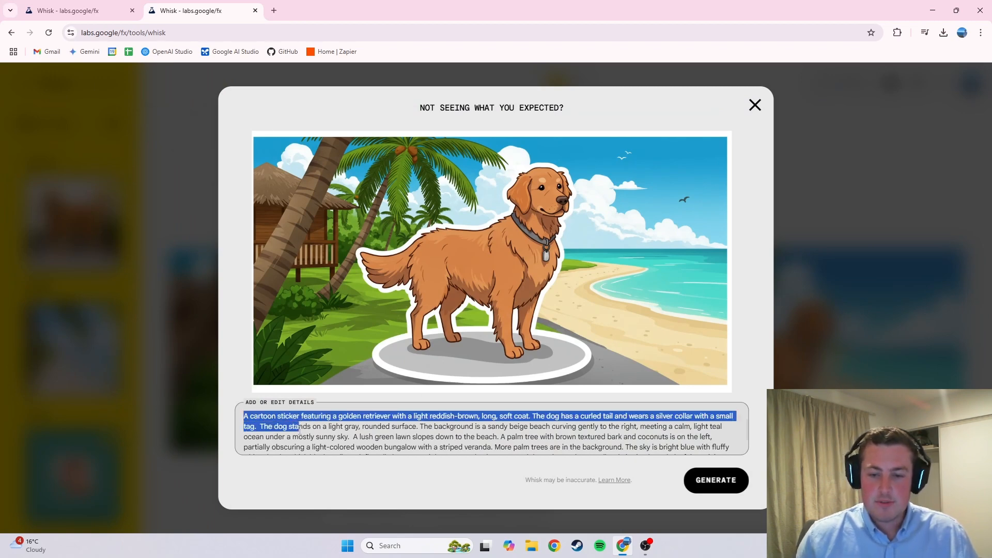
left_click(298, 426)
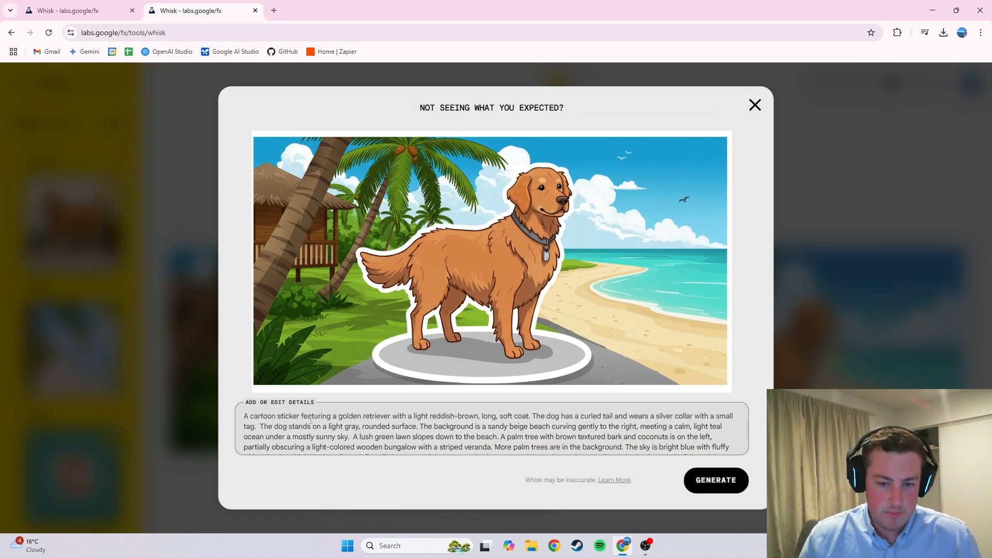
scroll(310, 421, "down", 2)
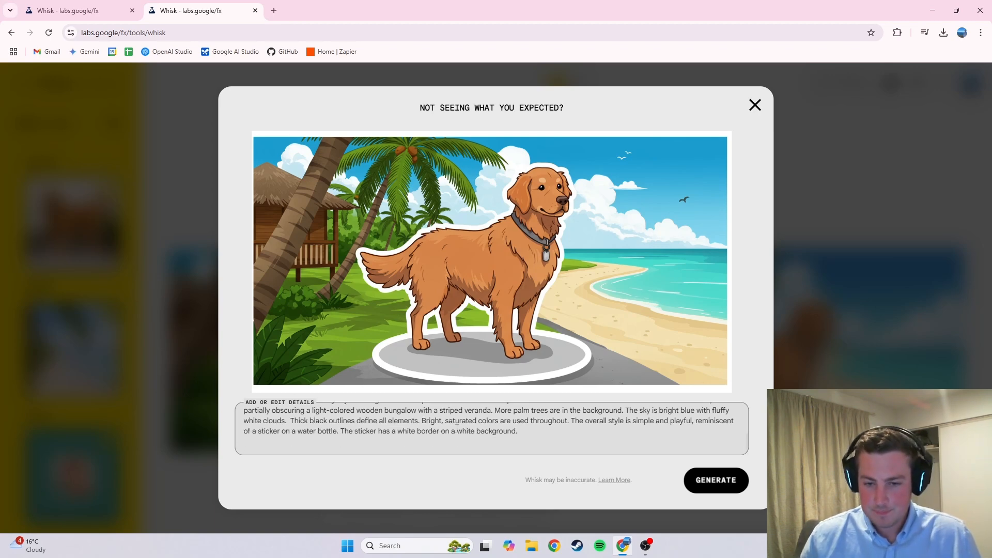
left_click(753, 104)
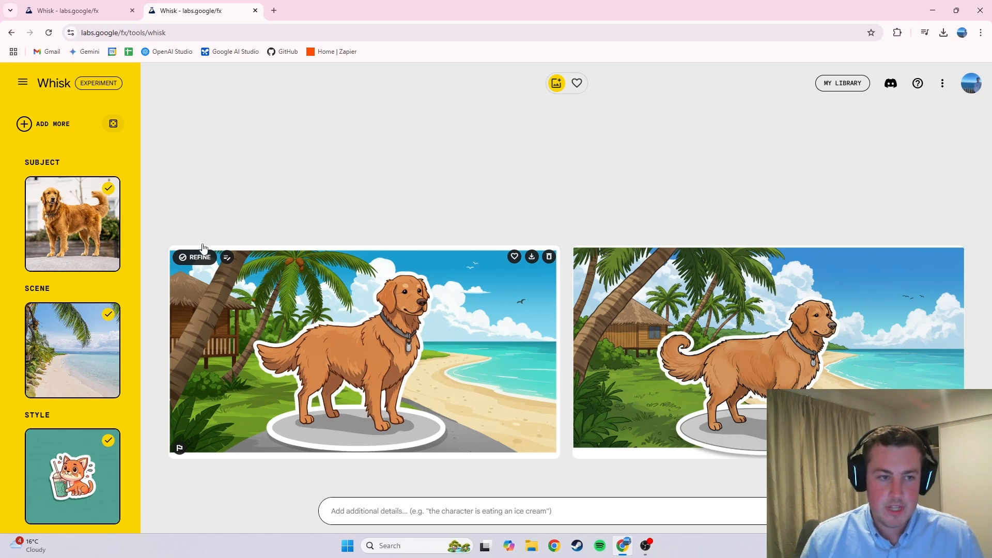
Step: Start over by loading the enamel pin preset template from the settings
left_click(23, 81)
left_click(92, 164)
left_click(95, 181)
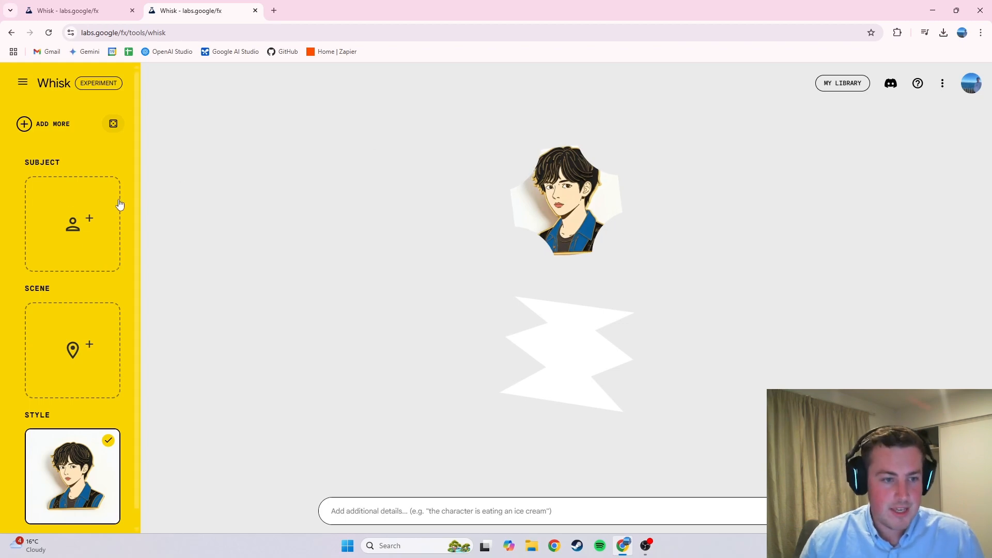
Step: Upload the Dwayne Johnson photo from Downloads as the subject image
left_click(70, 216)
left_click(130, 215)
mouse_move(100, 206)
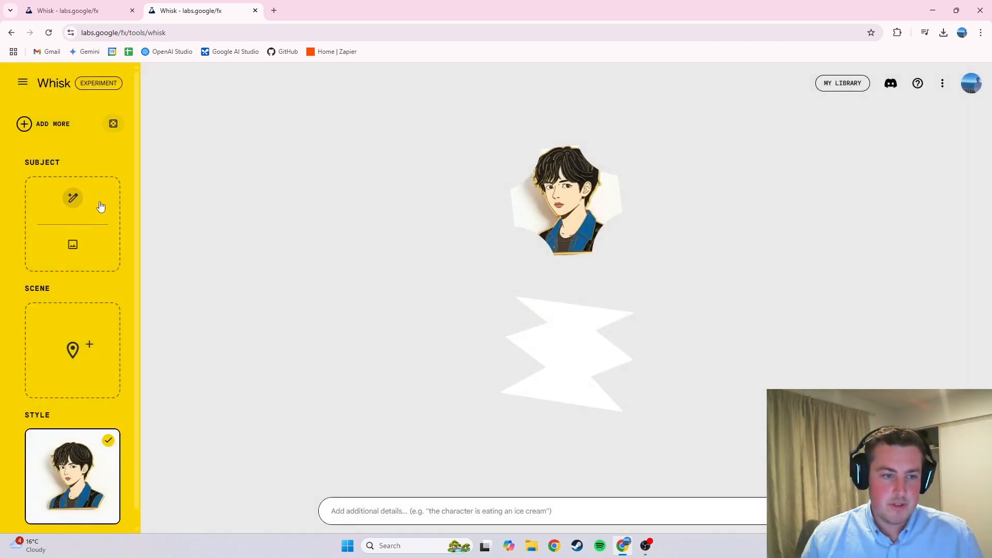
left_click(74, 242)
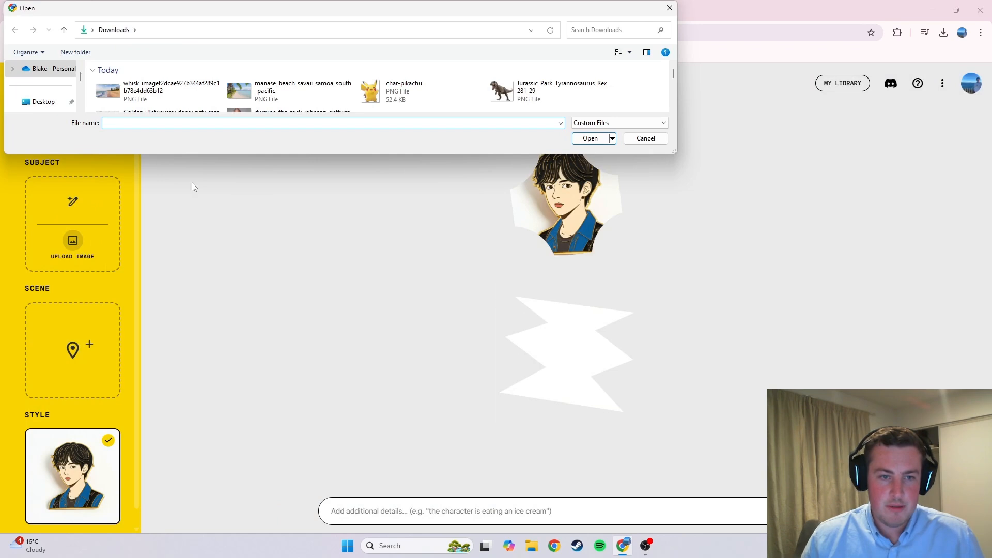
scroll(310, 93, "down", 1)
double_click(307, 96)
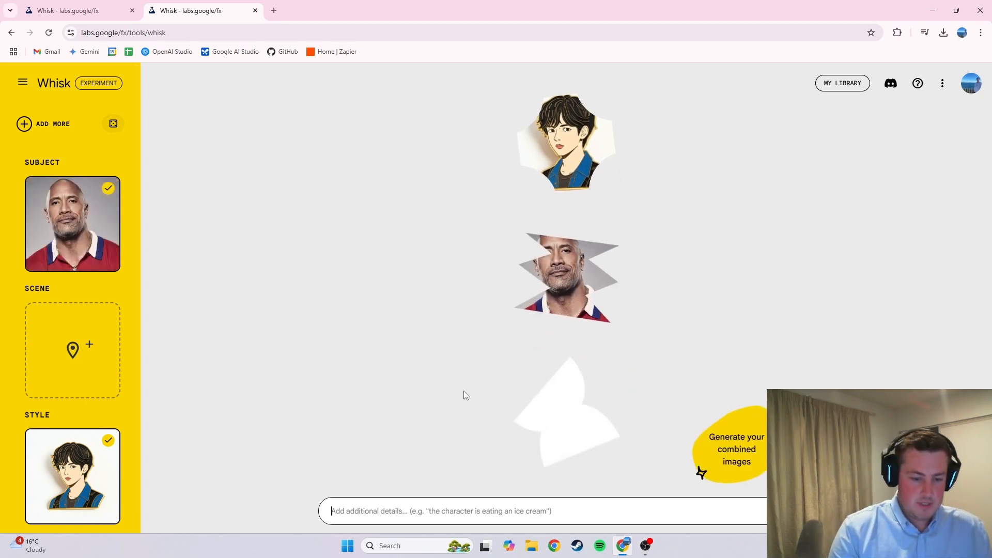
Step: Generate images with the additional detail "Give the man a hat"
type("Give the ")
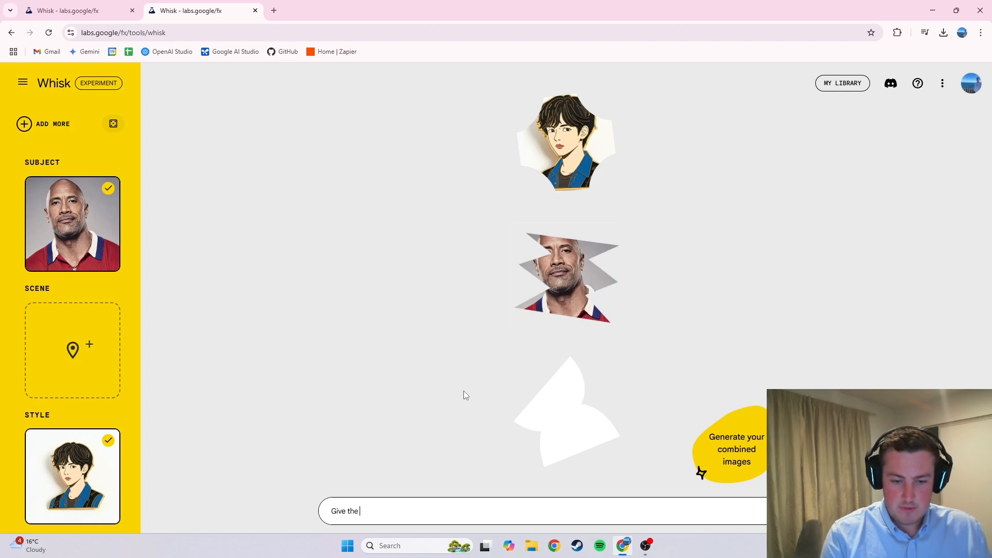
type("man a hat")
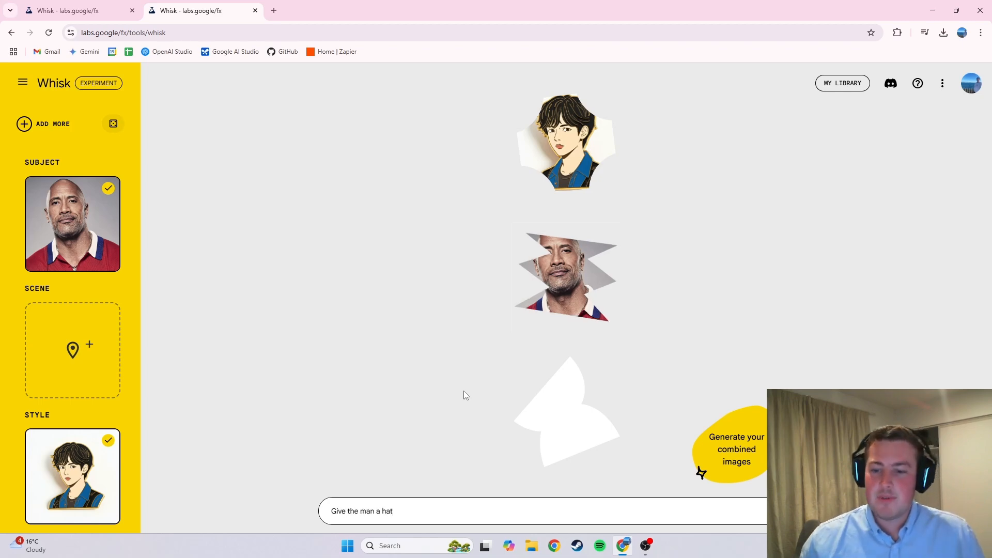
key("Return")
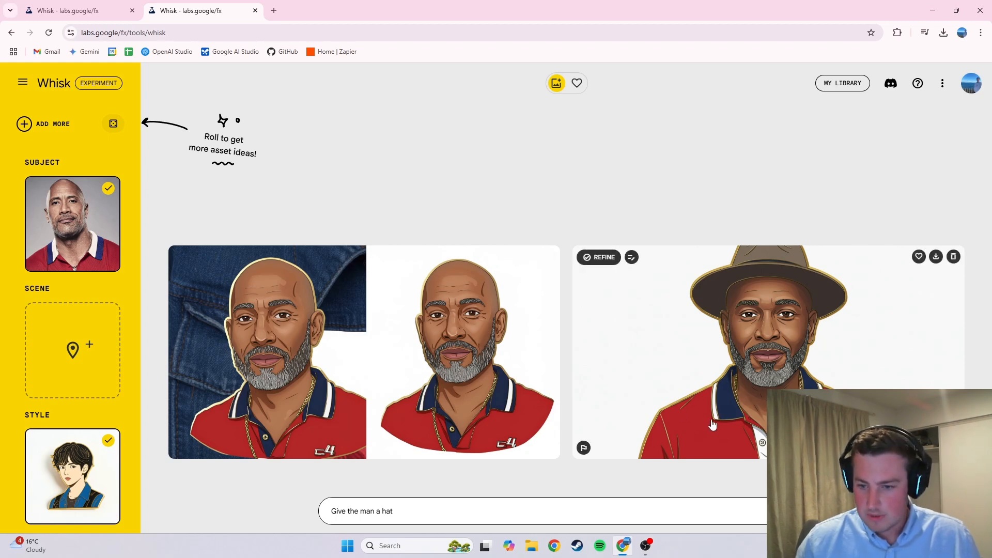
Step: Deselect the subject image so it is excluded from the next generation
left_click(83, 234)
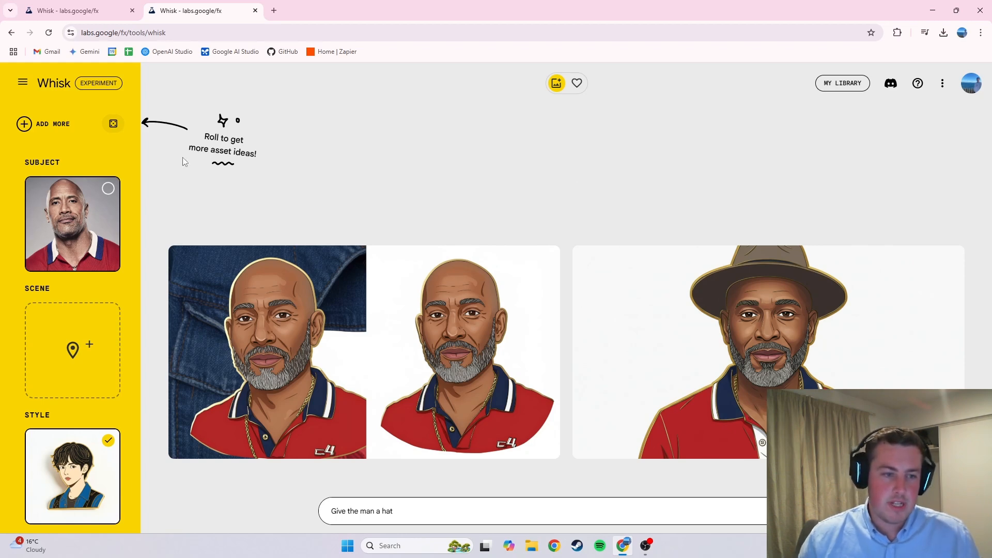
mouse_move(60, 229)
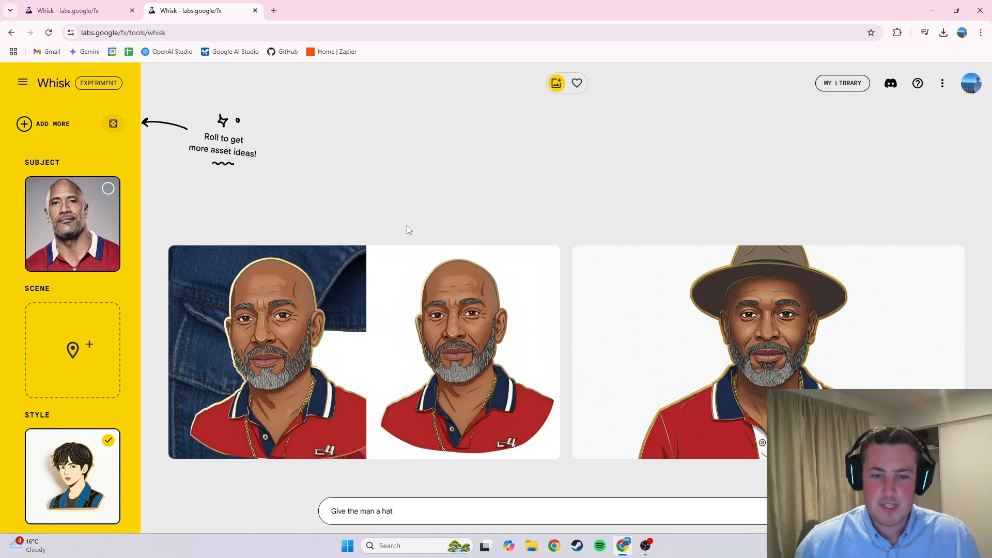
Step: Open the hat image's refine view, read through its generated prompt, and close it
mouse_move(749, 314)
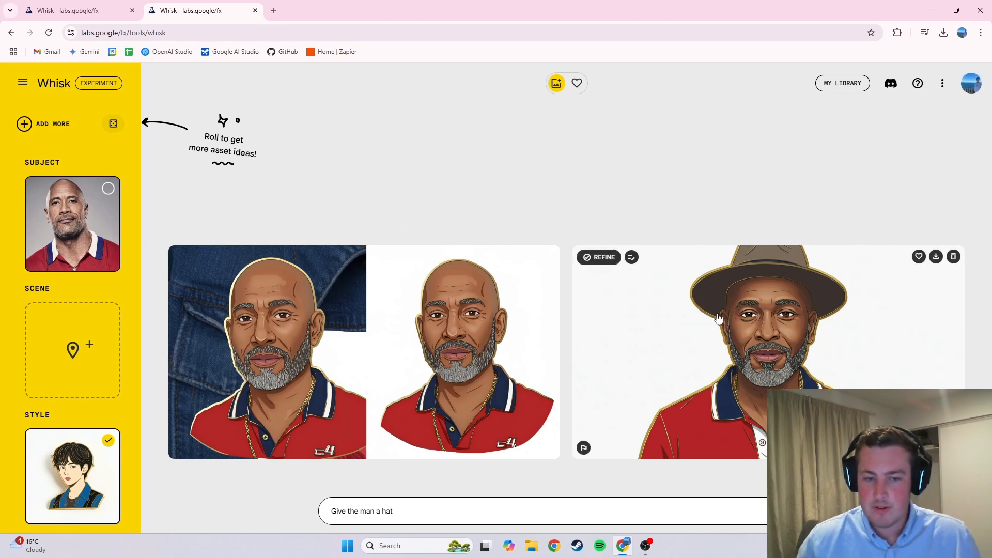
left_click(751, 298)
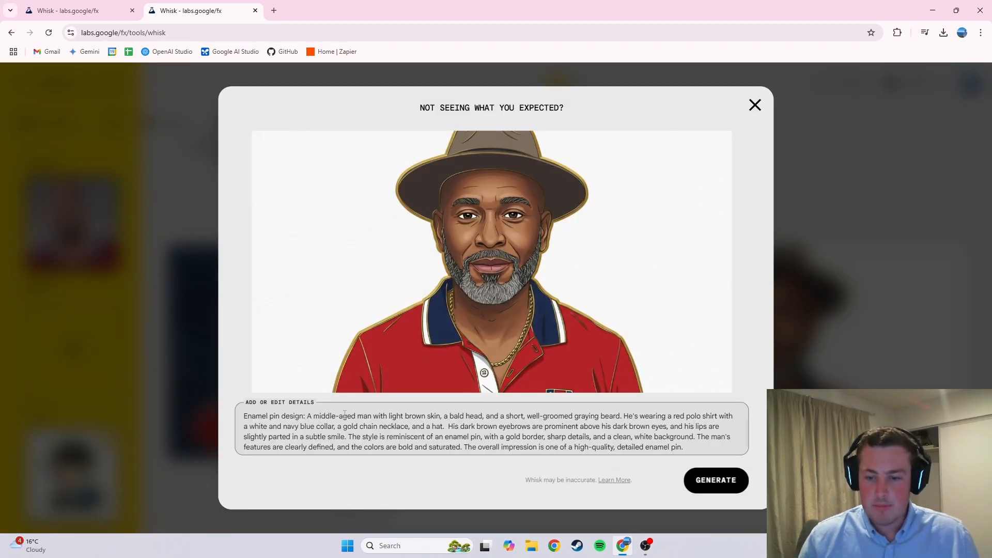
scroll(384, 422, "down", 1)
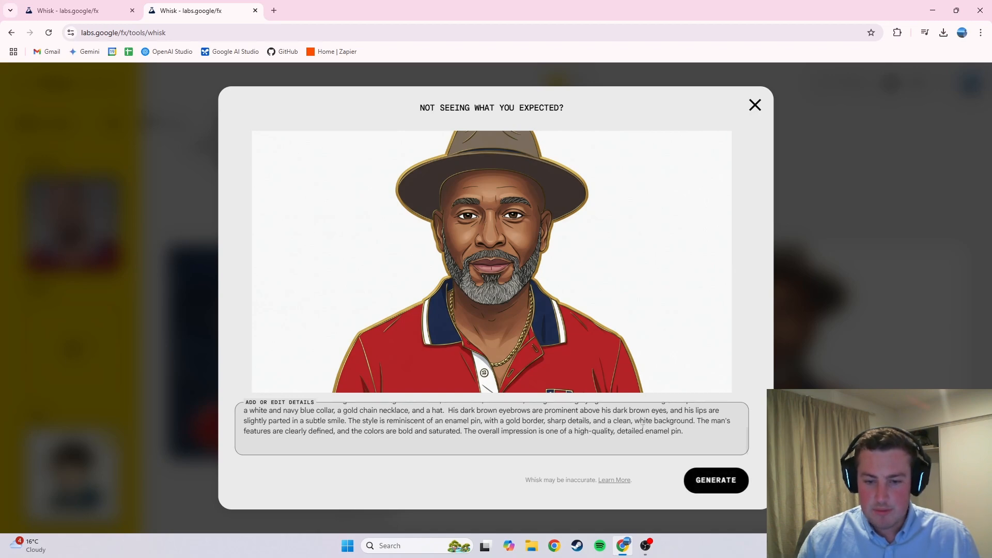
left_click(754, 106)
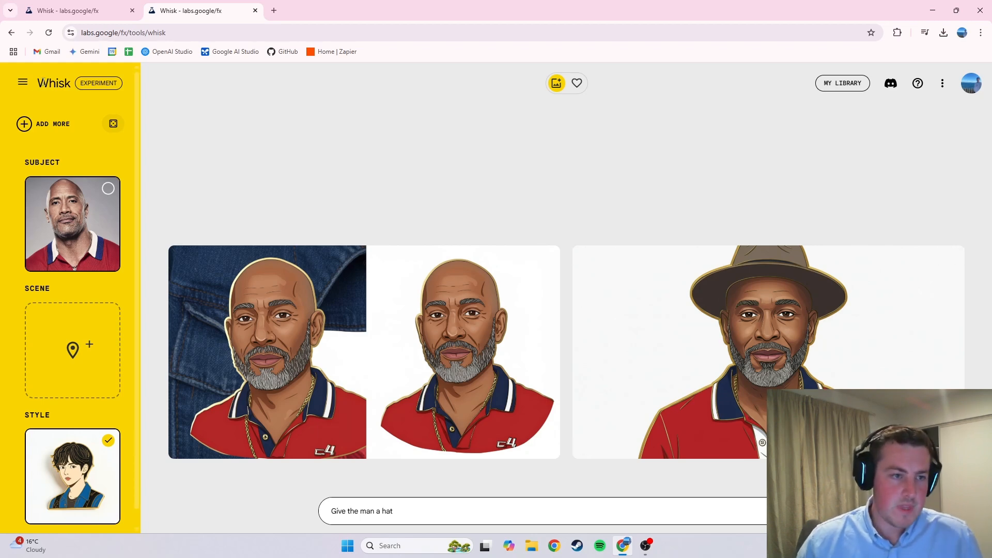
Step: Load the Plushie preset template from the settings
left_click(22, 82)
left_click(80, 164)
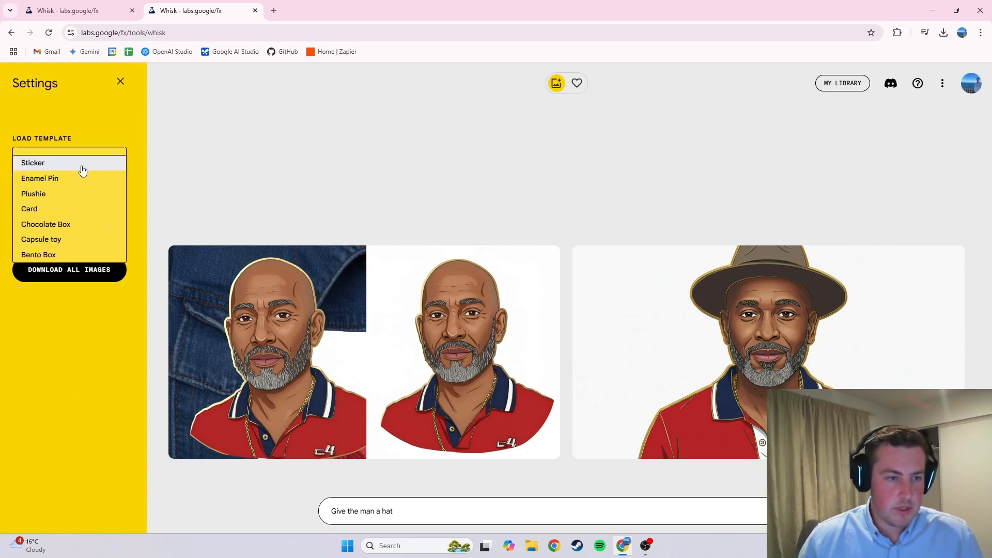
left_click(79, 194)
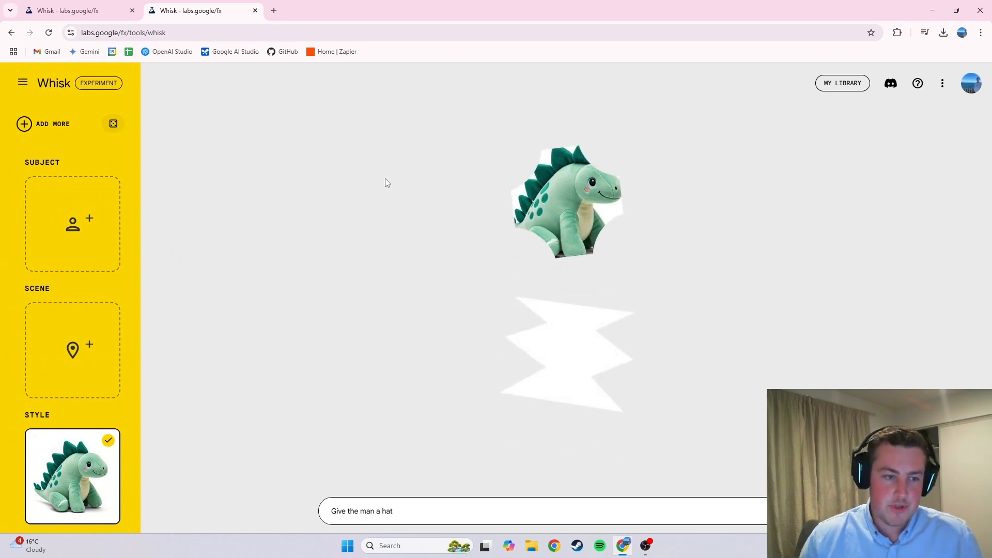
Step: Upload the char-pikachu image from Downloads as the subject image
mouse_move(87, 466)
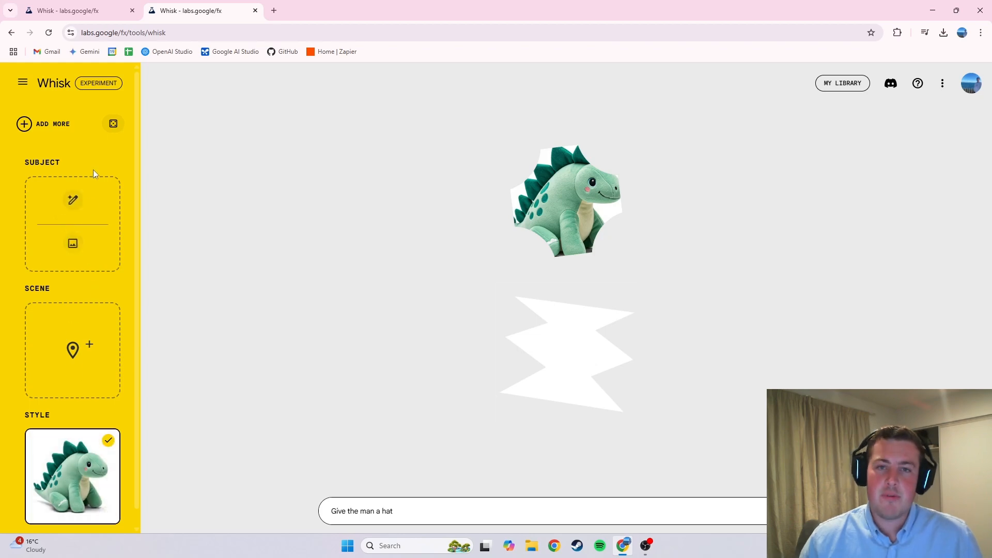
mouse_move(80, 215)
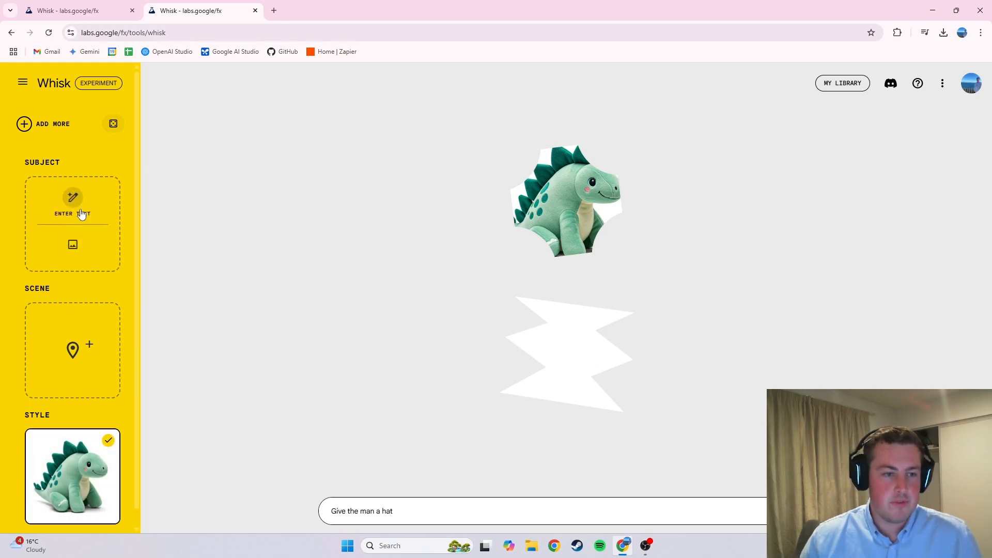
left_click(72, 246)
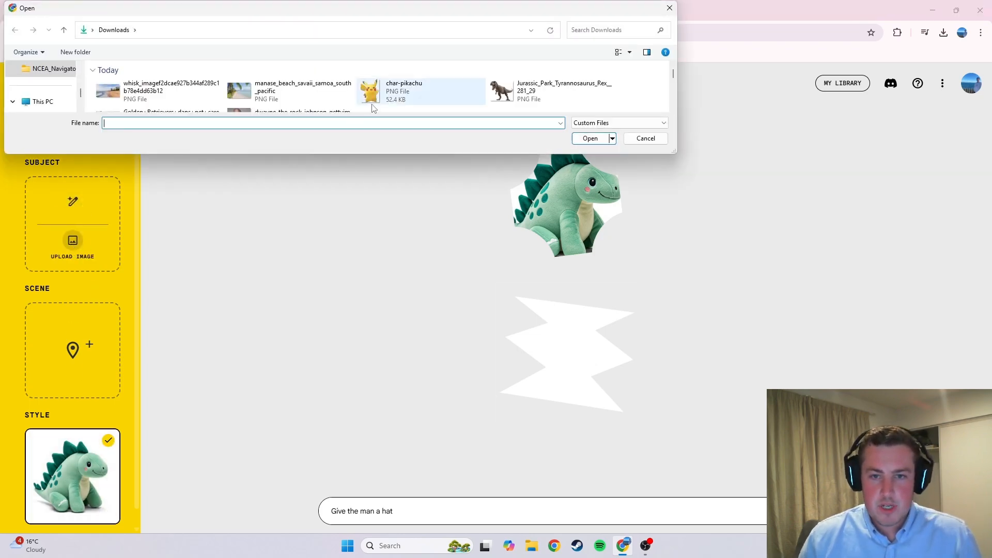
double_click(393, 95)
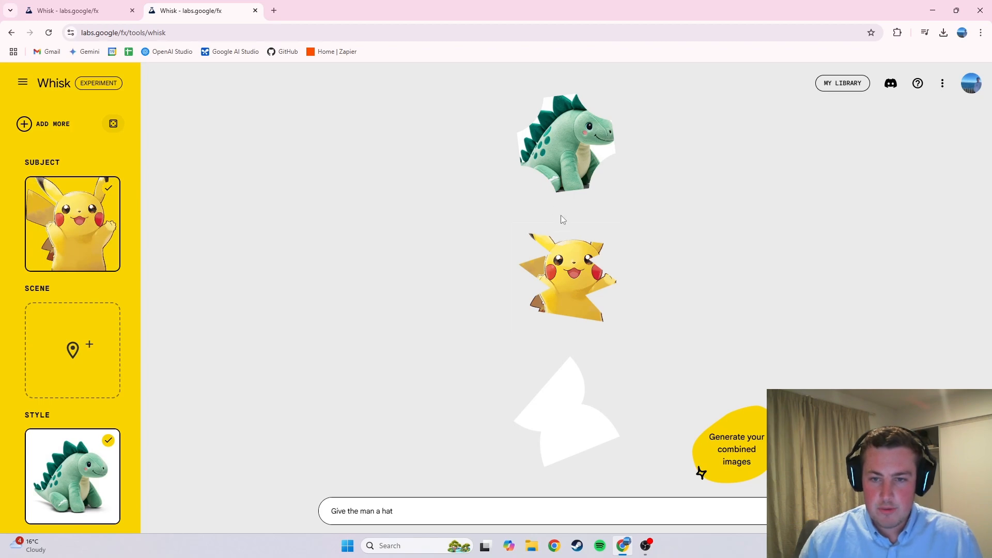
Step: Generate the combined plushie images and open the first result's refine details
left_click(701, 471)
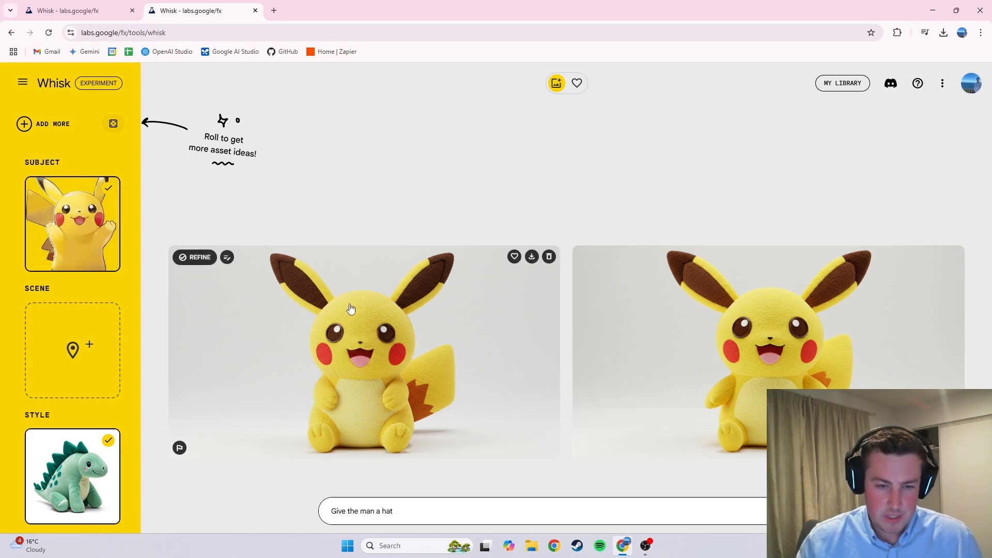
left_click(364, 375)
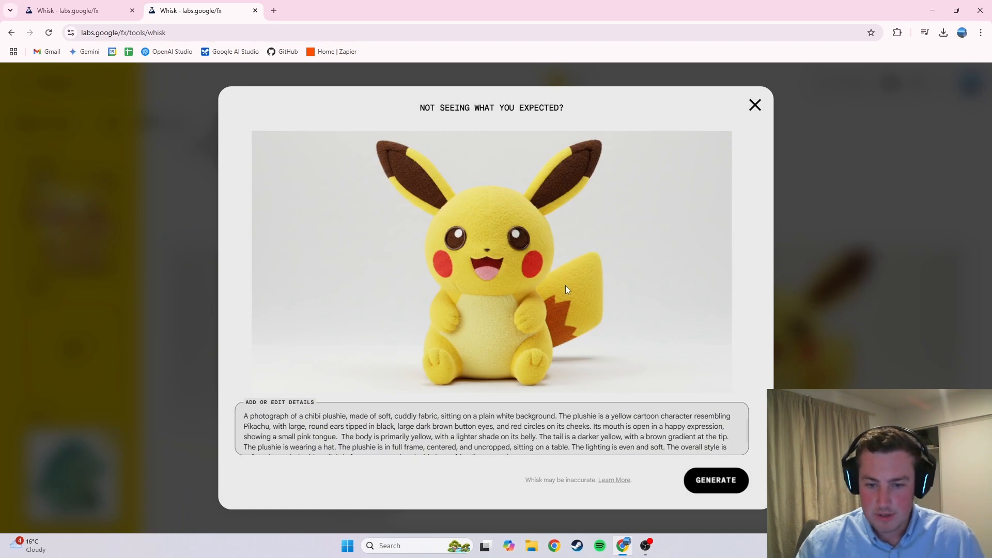